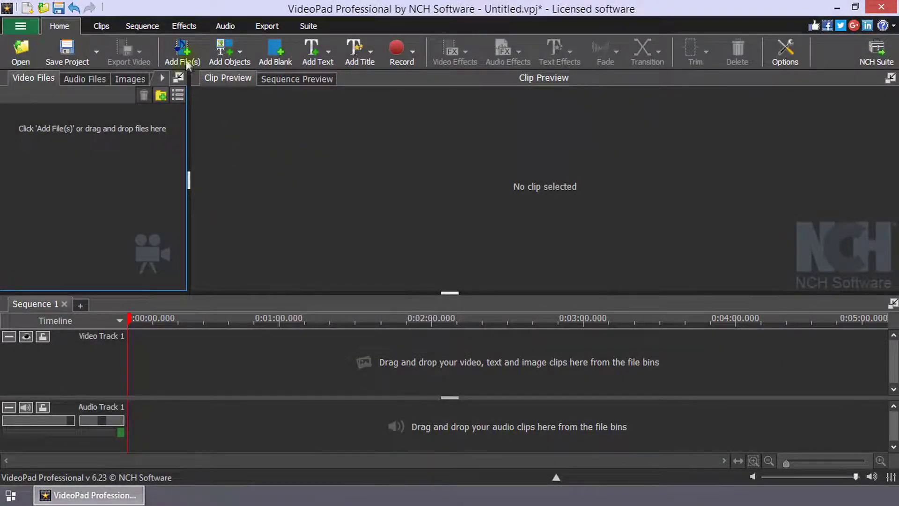
Import cat video sample.mp4 with Add File(s) and drag it onto Video Track 1
left_click(187, 60)
left_click(200, 156)
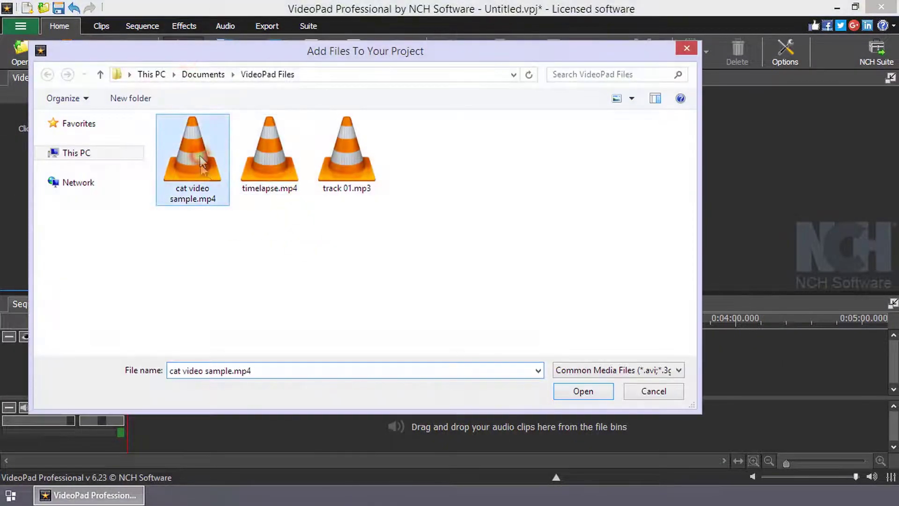
left_click(607, 393)
left_click_drag(70, 140, 141, 375)
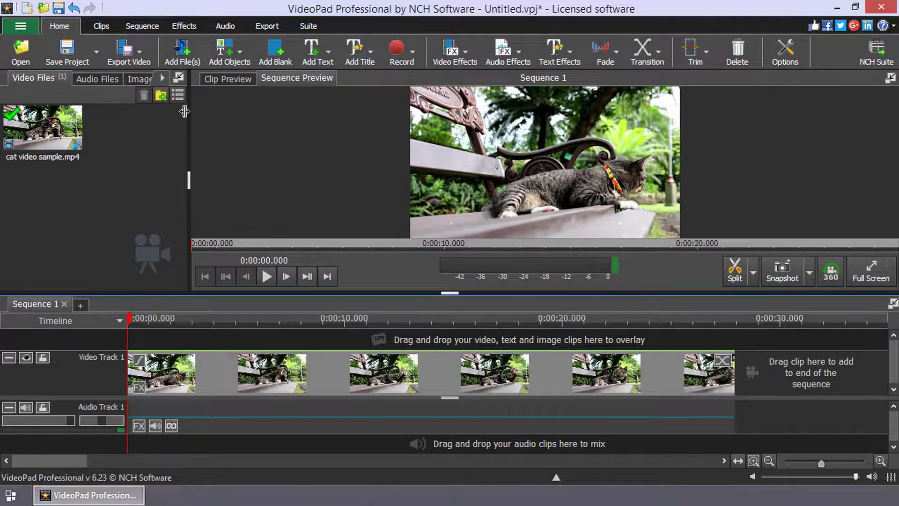
In the Subtitles editor, add 'The lazy gray cat' starting near 0:00:01.070
left_click(142, 26)
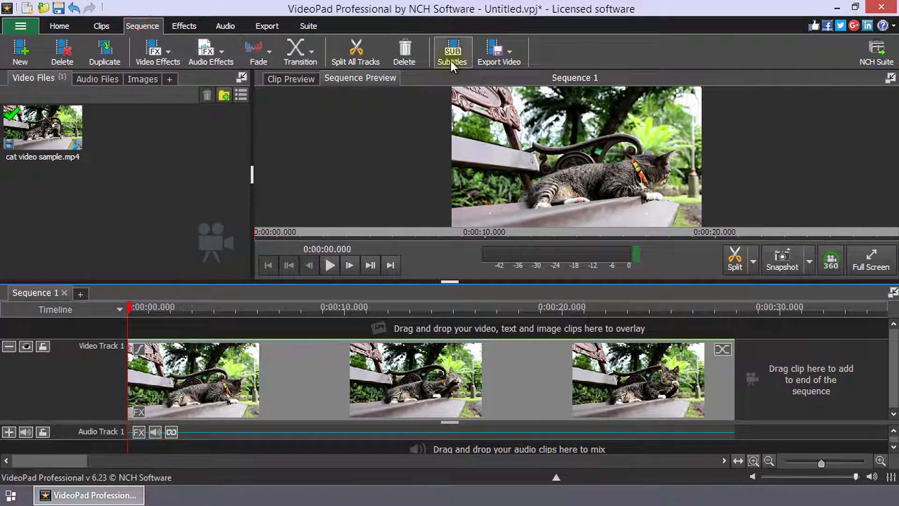
left_click(452, 62)
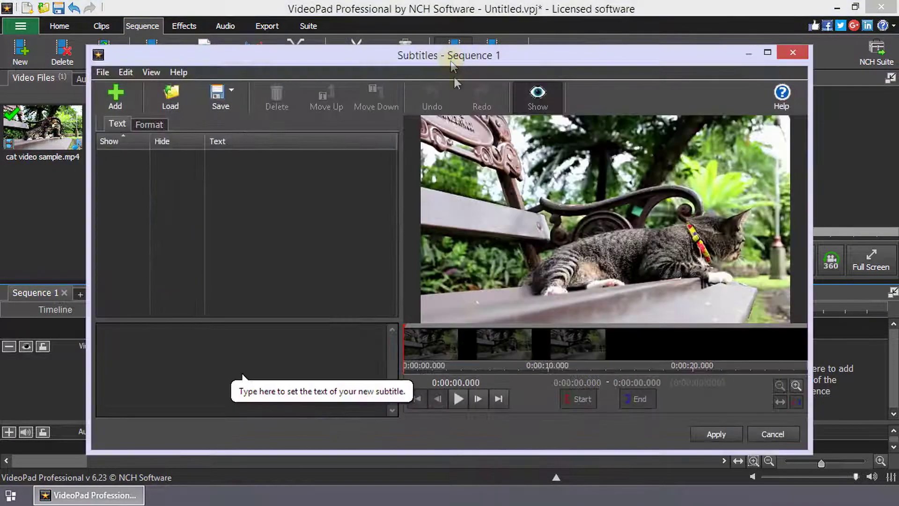
left_click(419, 339)
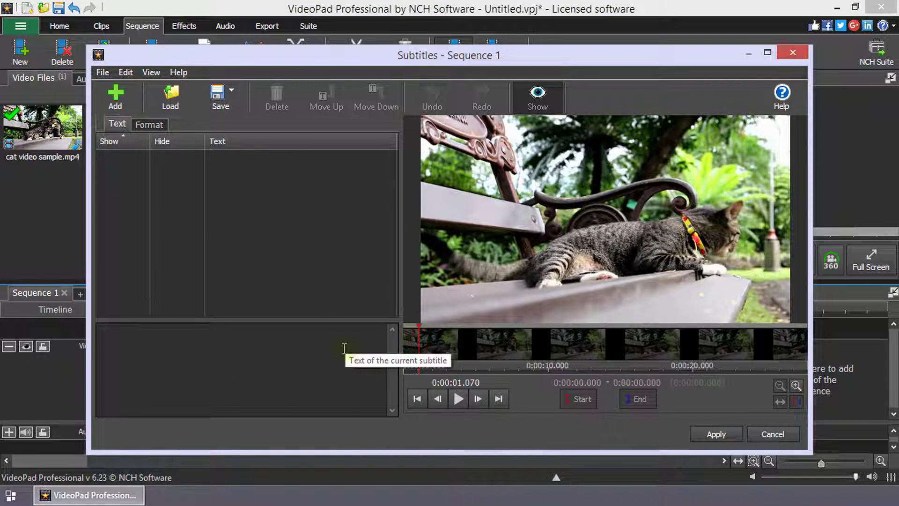
left_click(344, 348)
type("The lazy gray ca")
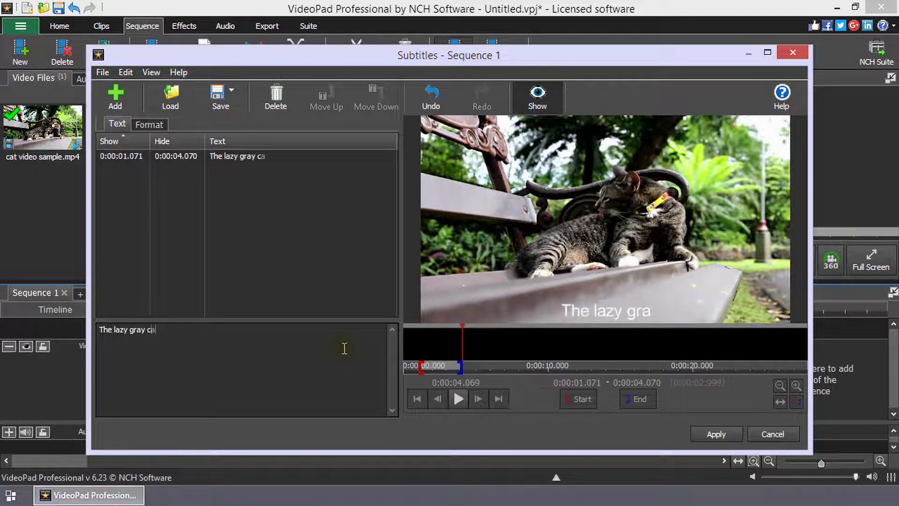
type("t")
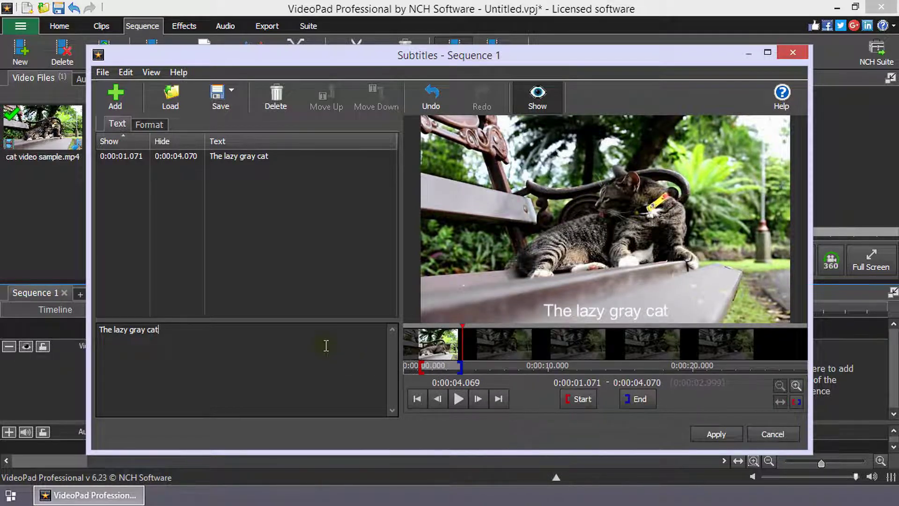
Add 'lays on top of the bench' at 0:00:04.522 and apply the subtitles
left_click(122, 101)
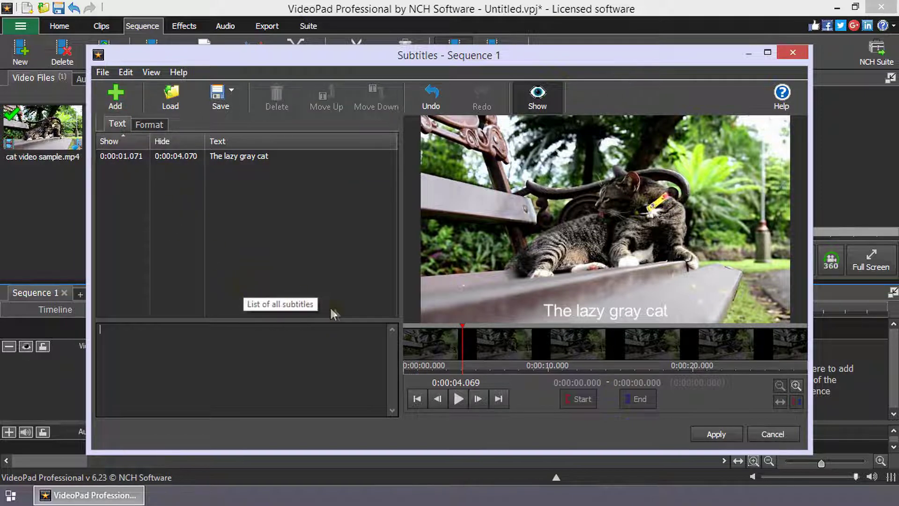
left_click(468, 341)
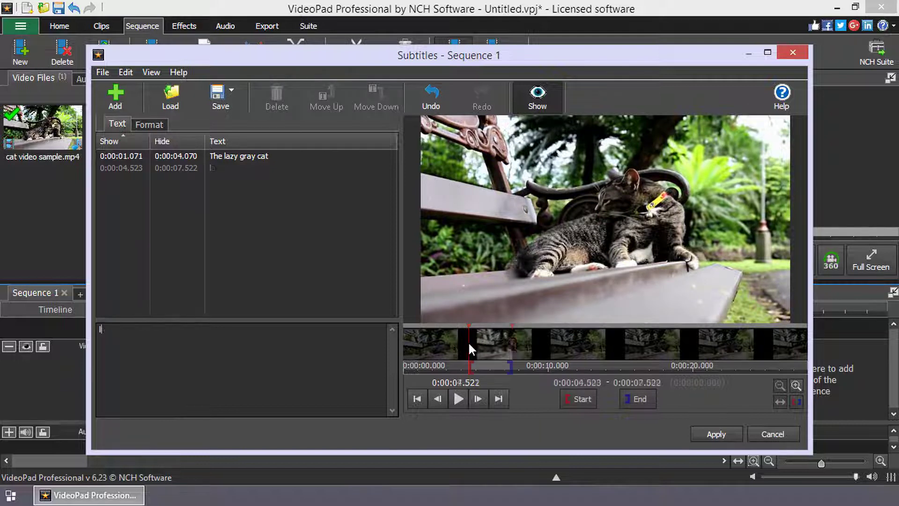
type("lays on top ")
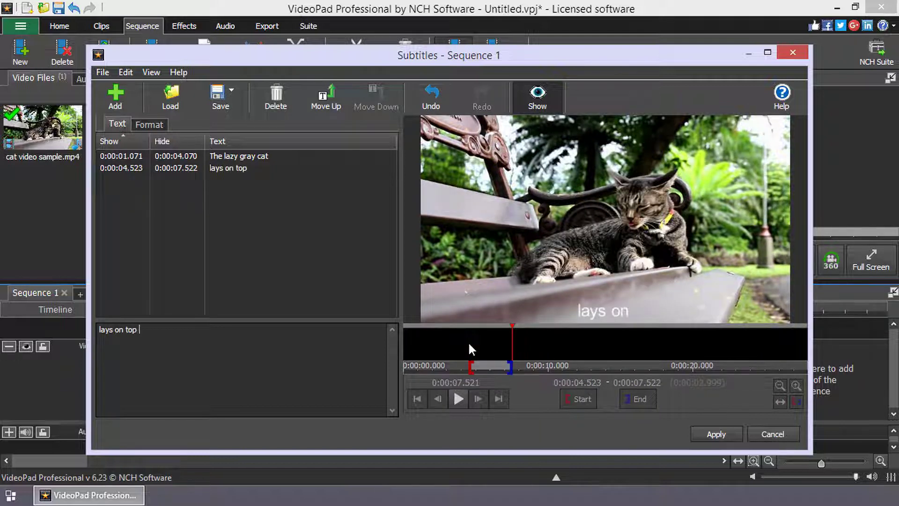
type("of the bench")
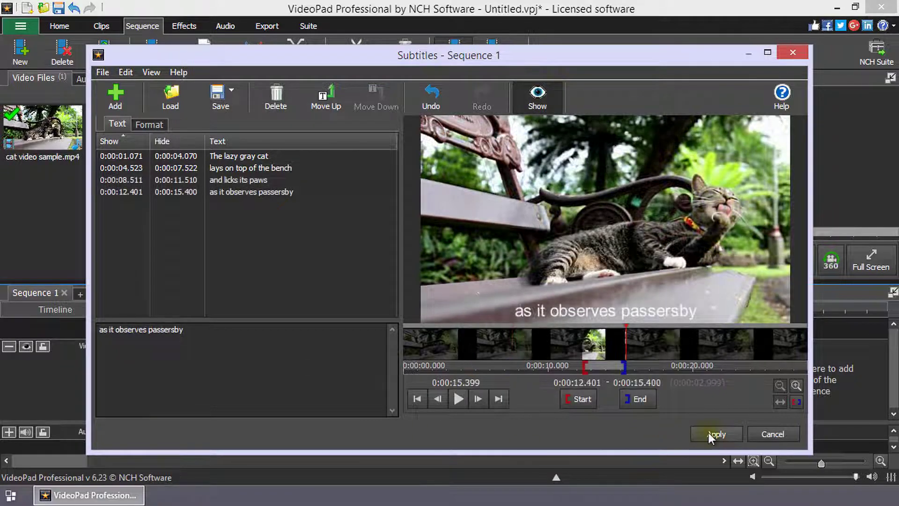
left_click(709, 432)
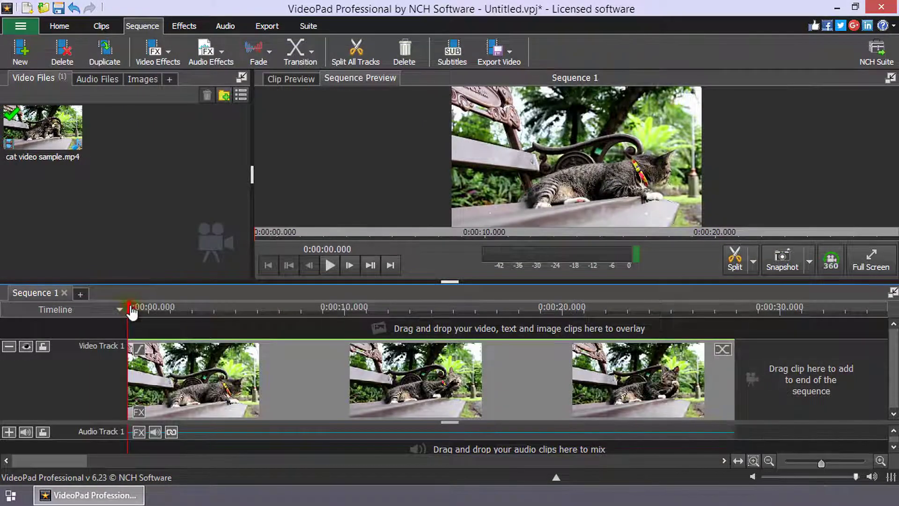
left_click_drag(132, 312, 520, 328)
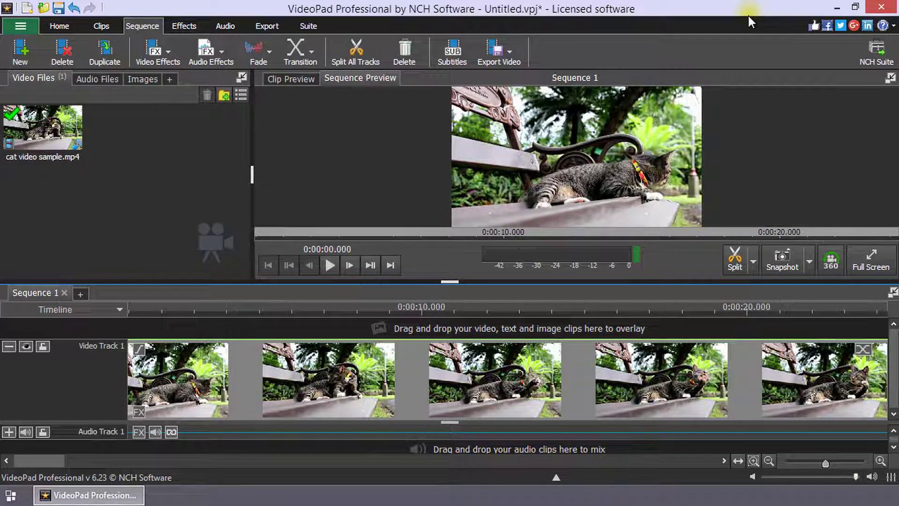
left_click(147, 24)
key("ctrl+shift+l")
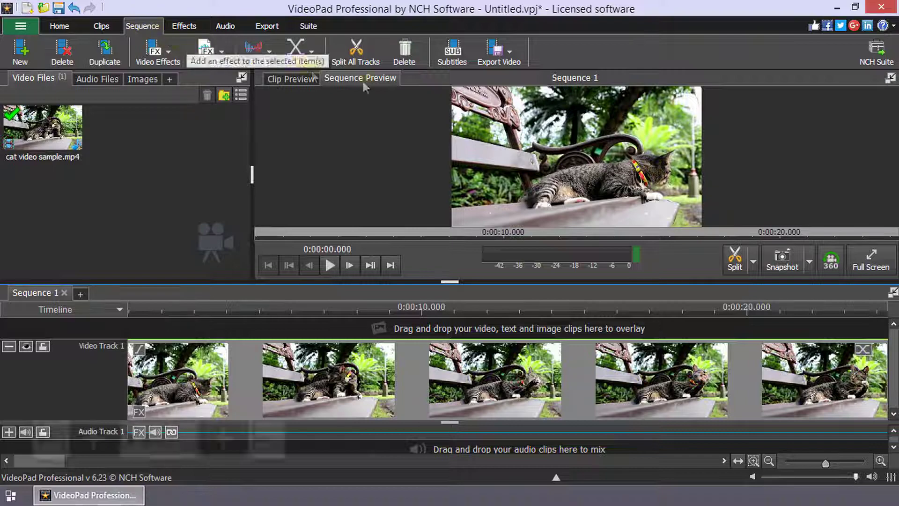
left_click(453, 52)
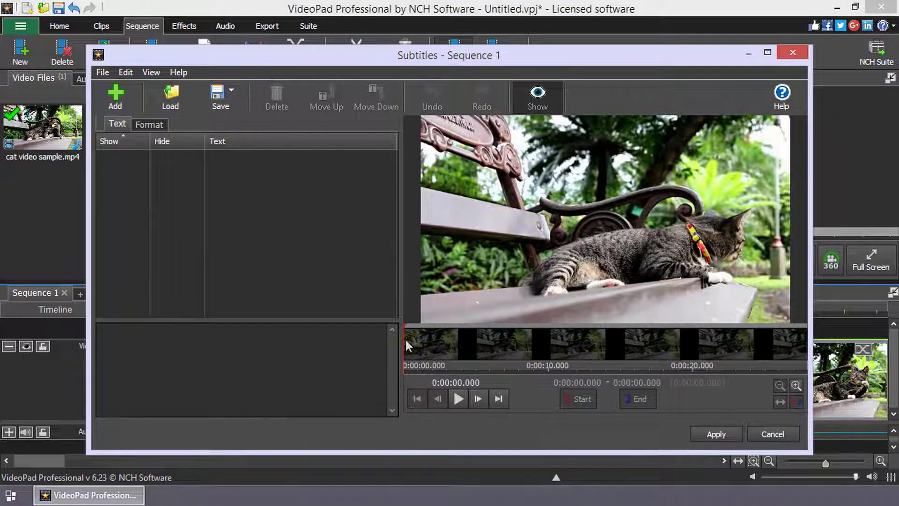
Set the playhead time to 0:00:02 and enter the subtitle text 'The lazy gray cat'
left_click(420, 336)
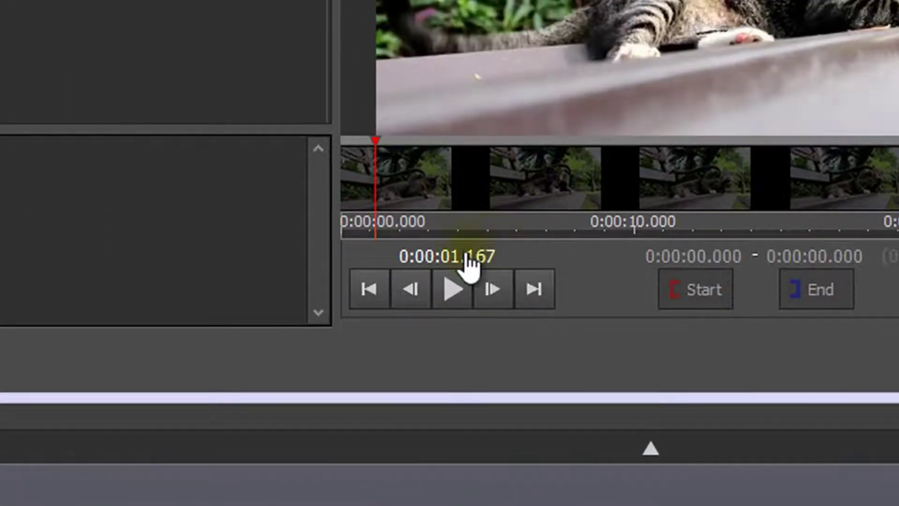
left_click(467, 255)
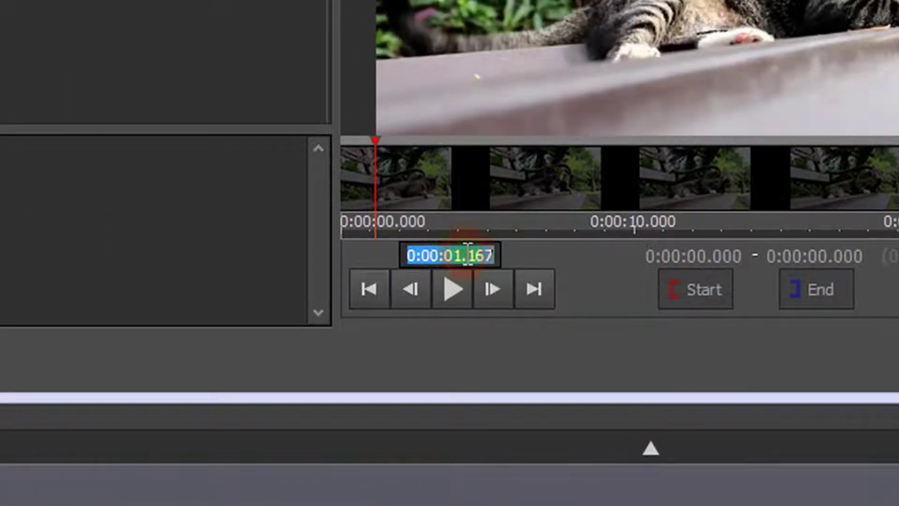
left_click(451, 255)
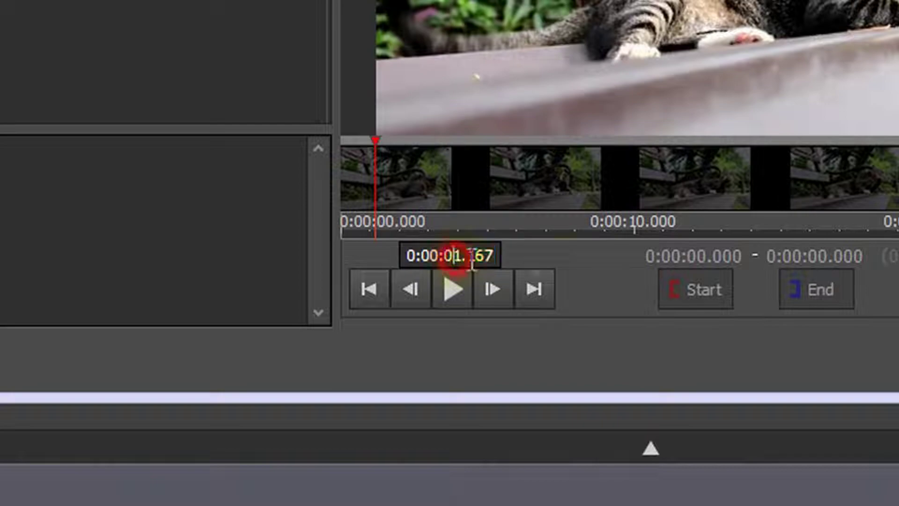
key("BackSpace")
key("BackSpace")
key("BackSpace")
key("BackSpace")
key("BackSpace")
type("2")
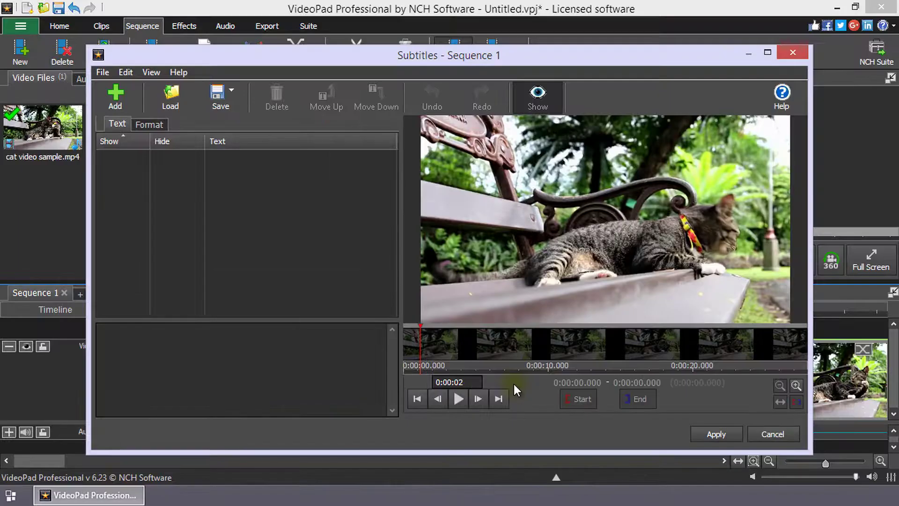
key("Return")
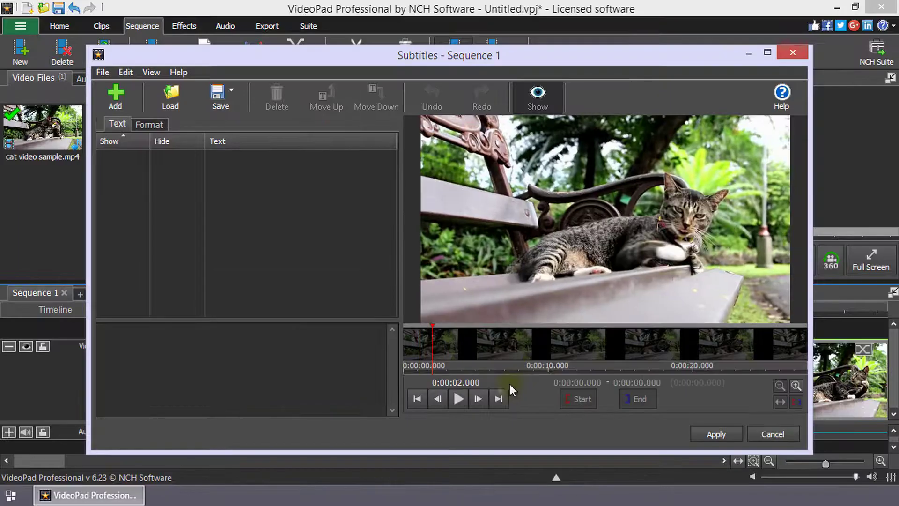
type("Th")
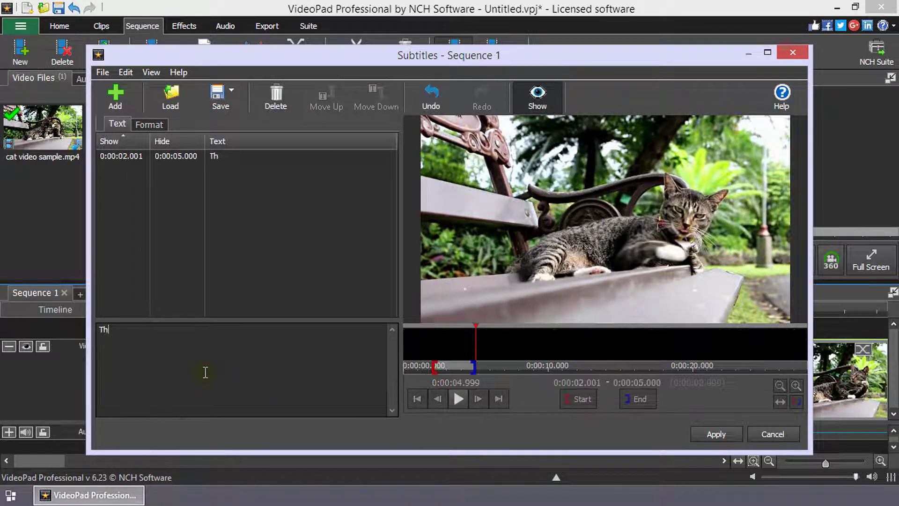
type("e lazy gray cat")
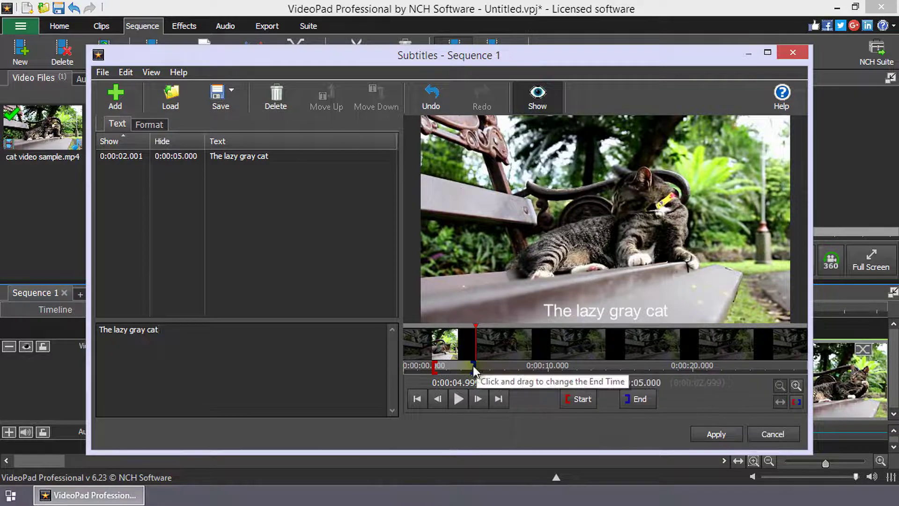
Make 'The lazy gray cat' end at 0:00:05.495 instead of 0:00:05.000, then reselect it
left_click_drag(472, 368, 463, 367)
left_click(482, 351)
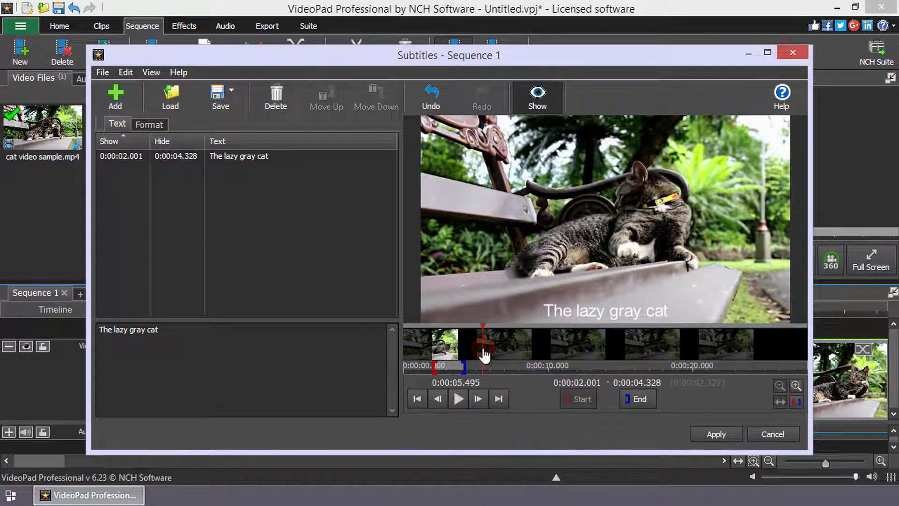
left_click(639, 397)
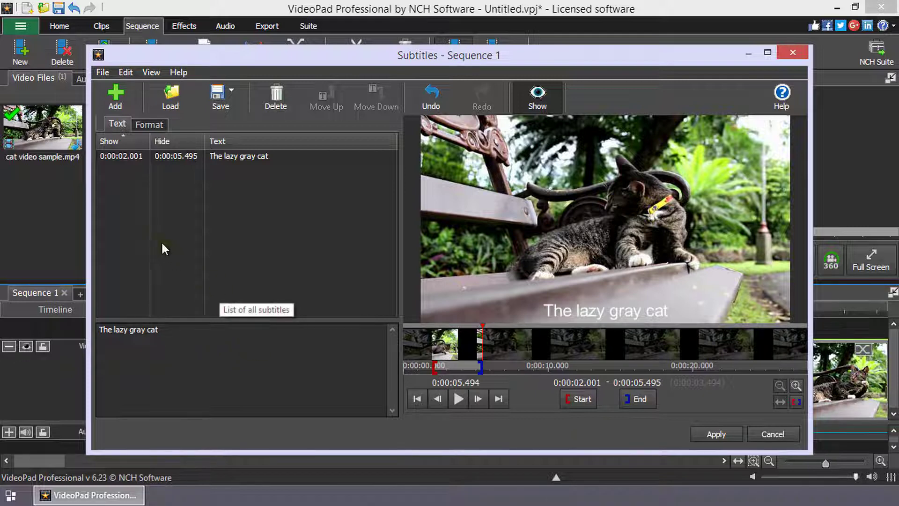
left_click(135, 158)
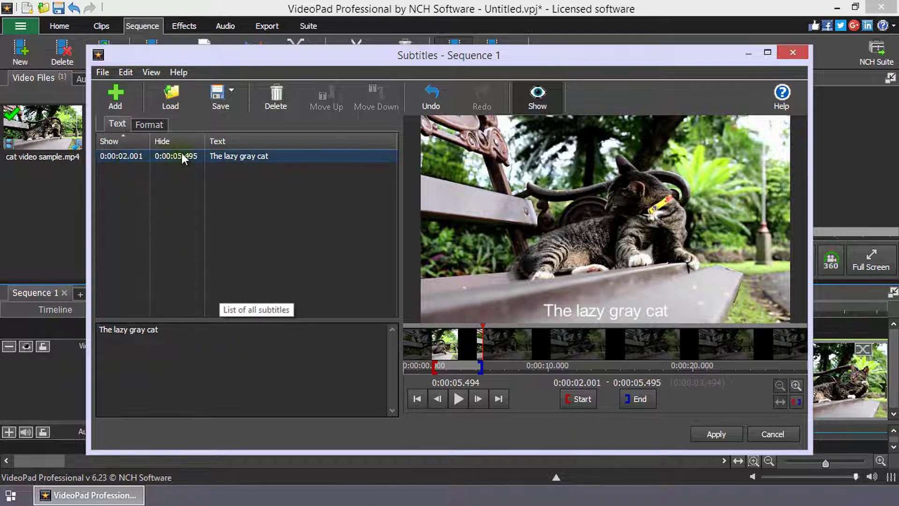
After 'The lazy gray cat', add 'lays on top of the bench' and start another blank subtitle
left_click(173, 177)
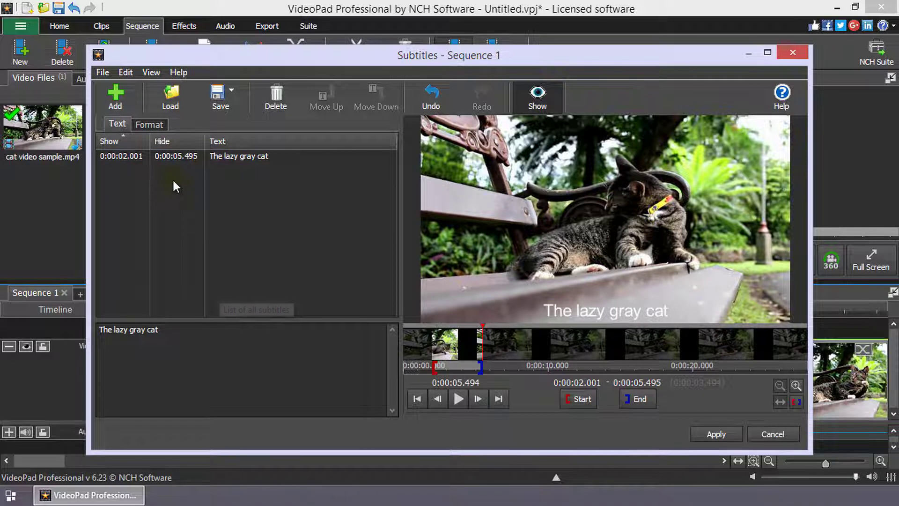
left_click(132, 160)
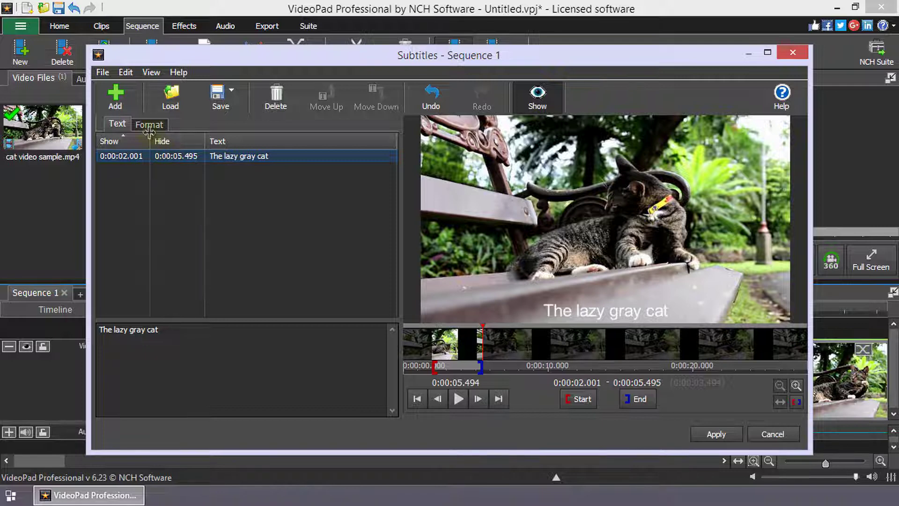
left_click(131, 97)
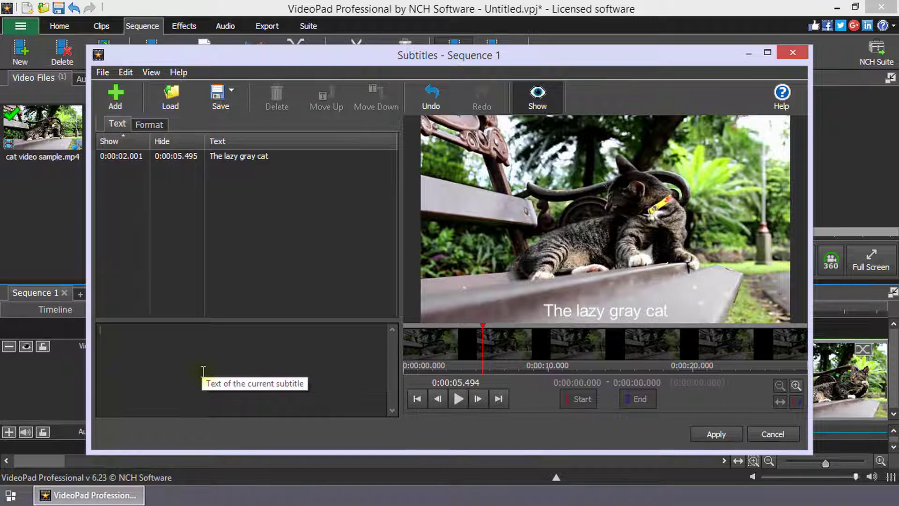
type("lays on top of the bench")
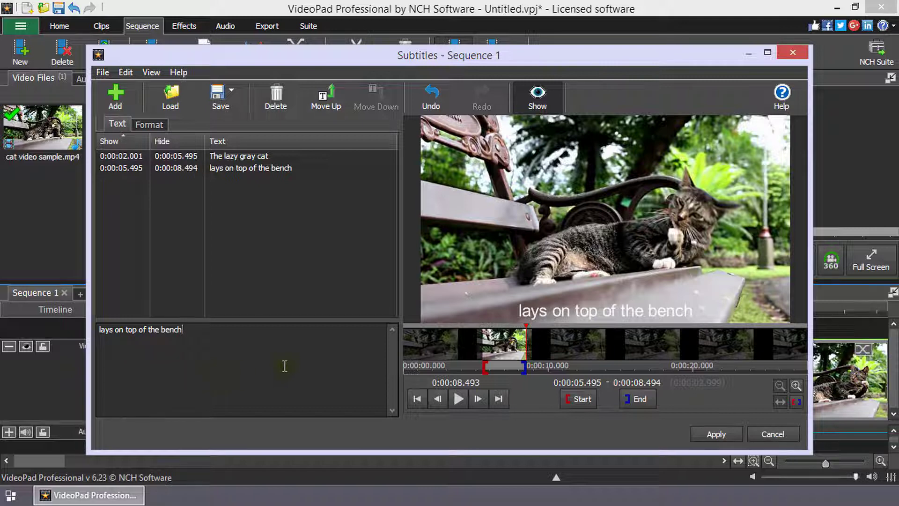
left_click(118, 93)
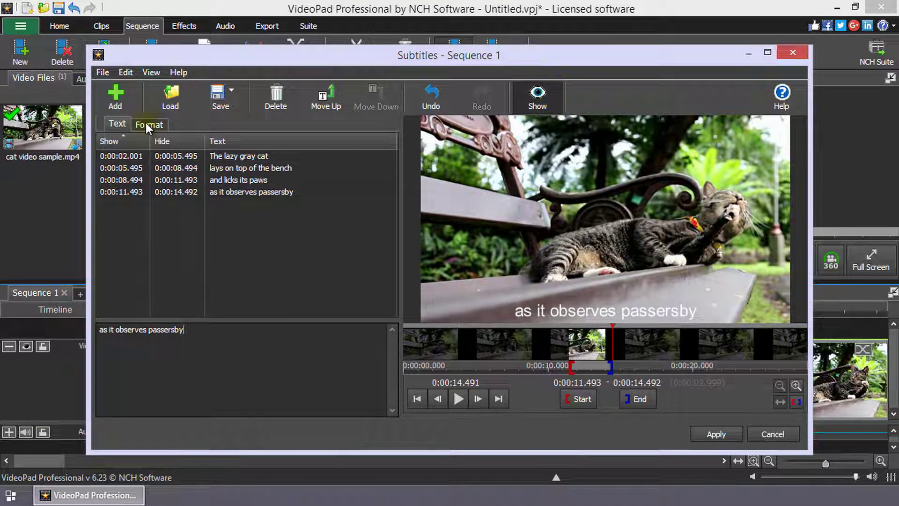
On the Format tab, keep formatting applied to All subtitles with the Arial font
left_click(145, 124)
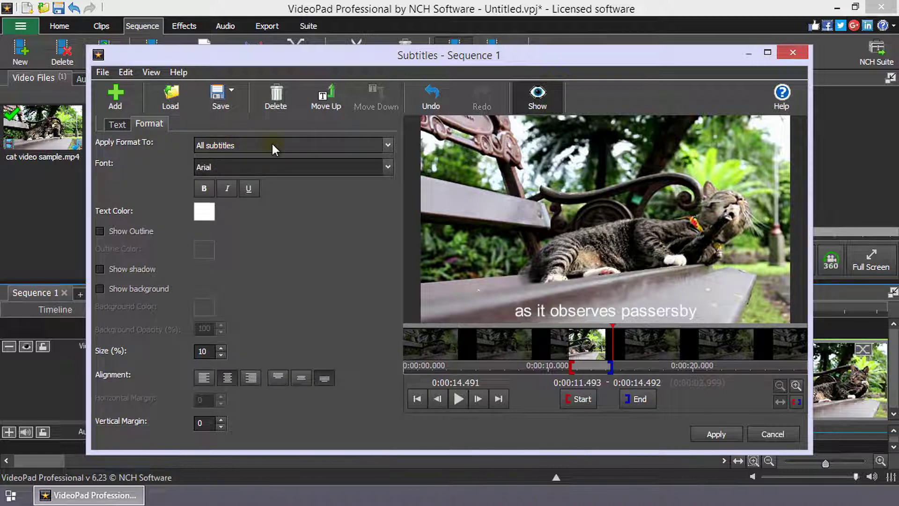
left_click(295, 140)
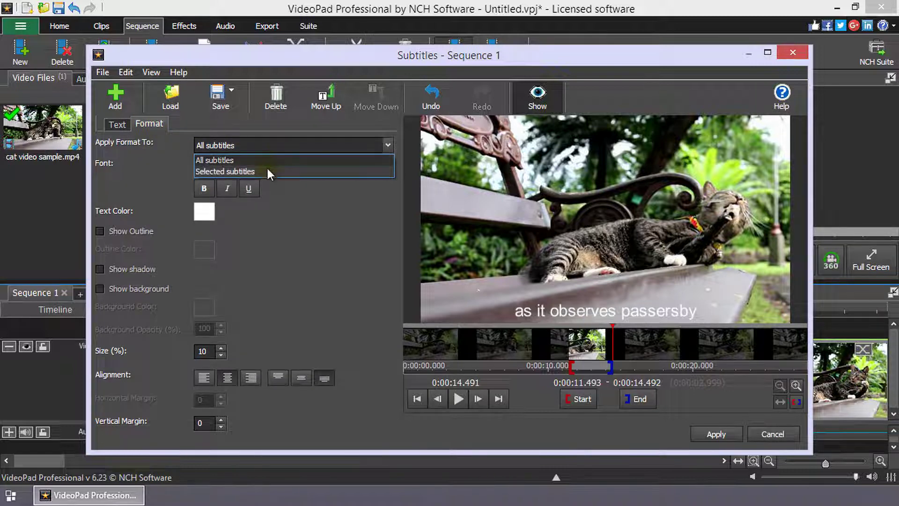
left_click(293, 146)
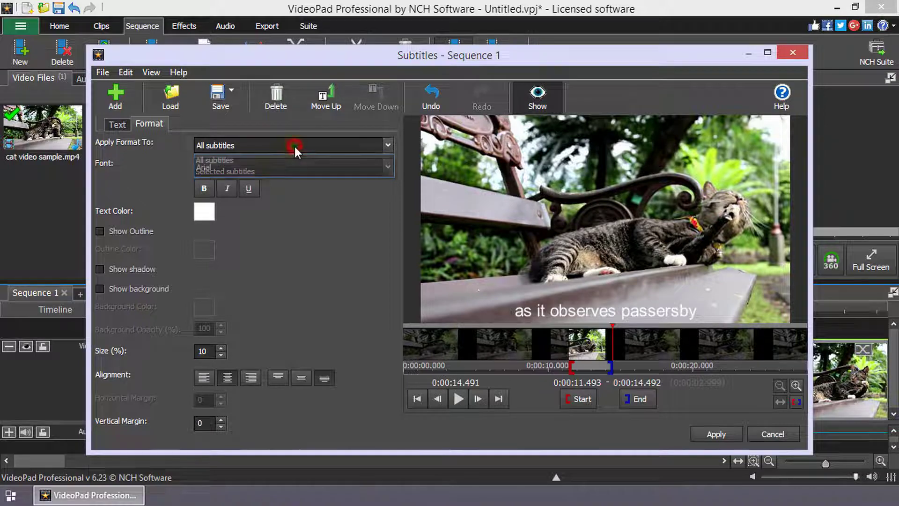
left_click(303, 167)
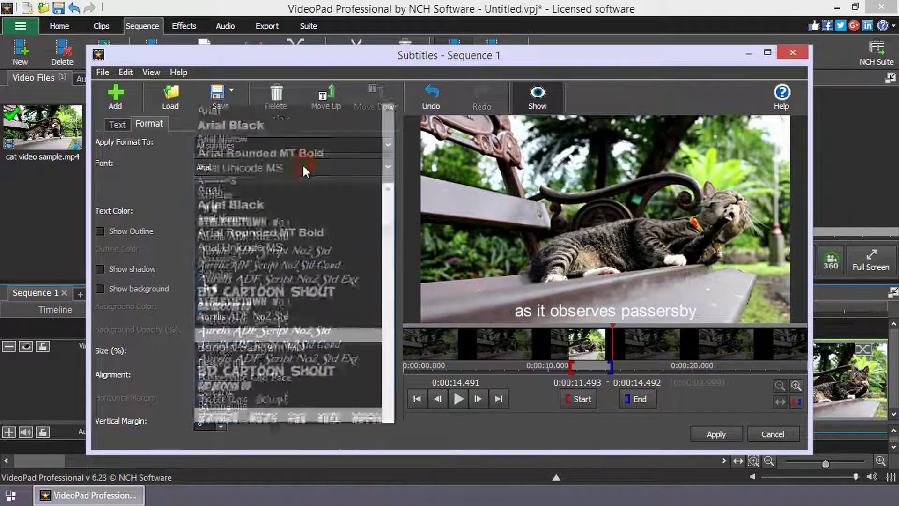
left_click(156, 175)
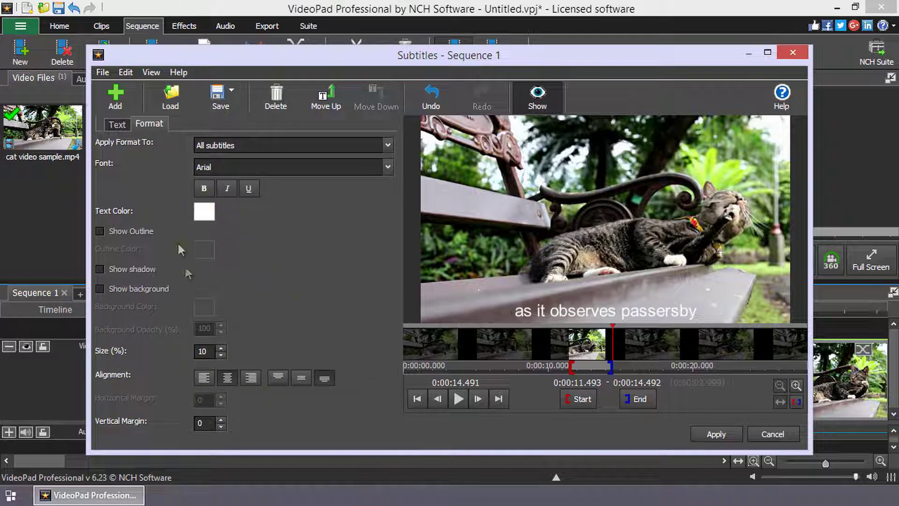
Move the start of 'The lazy gray cat' earlier to 0:00:01.410
left_click(117, 125)
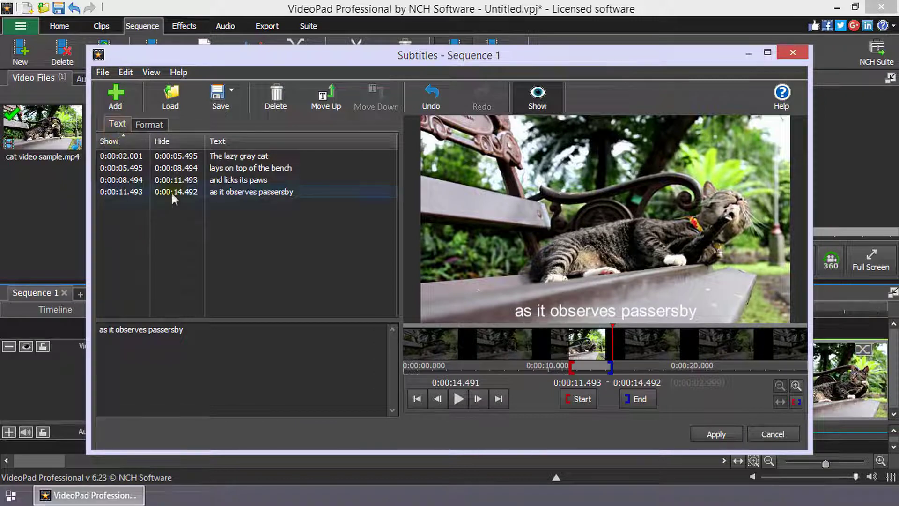
left_click(178, 156)
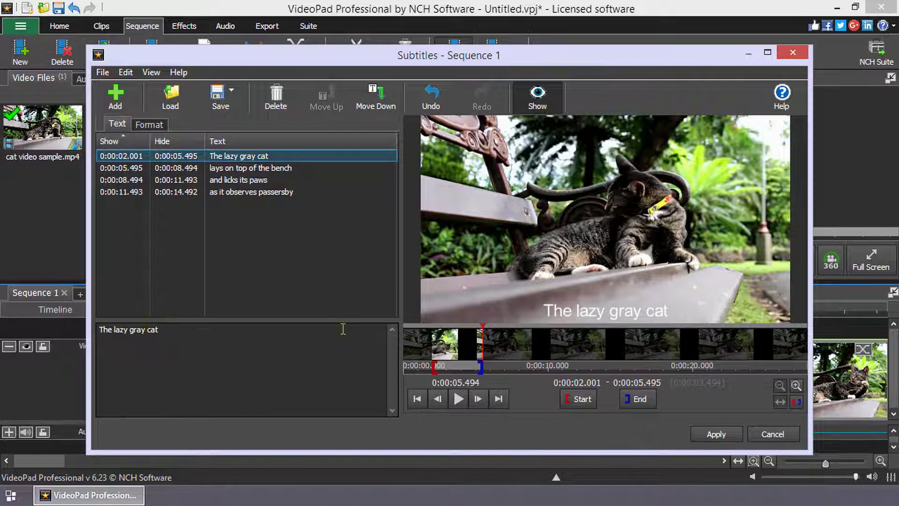
left_click_drag(434, 366, 426, 365)
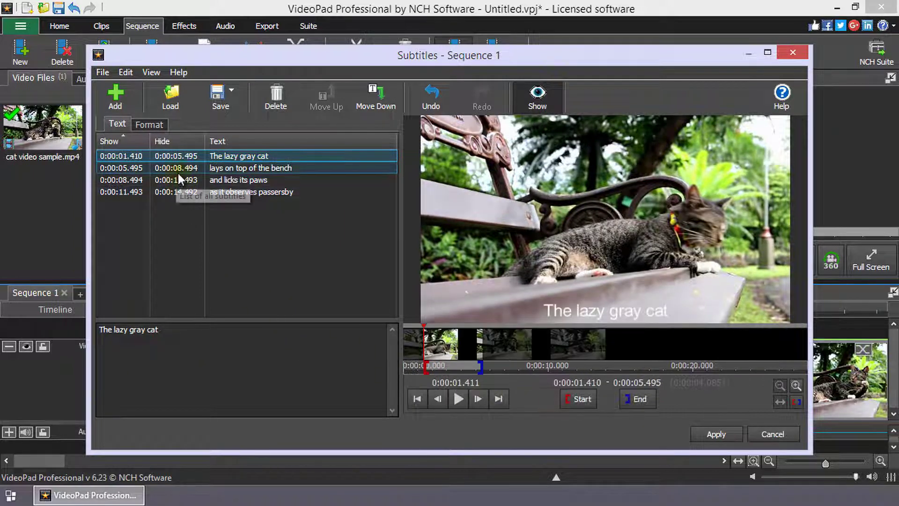
Delete the 'and licks its paws' subtitle and confirm the deletion
left_click(173, 180)
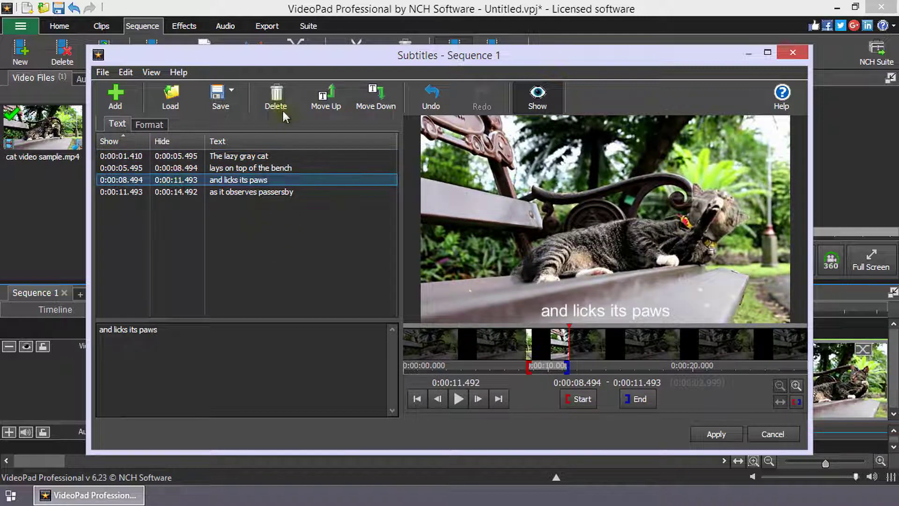
key("Delete")
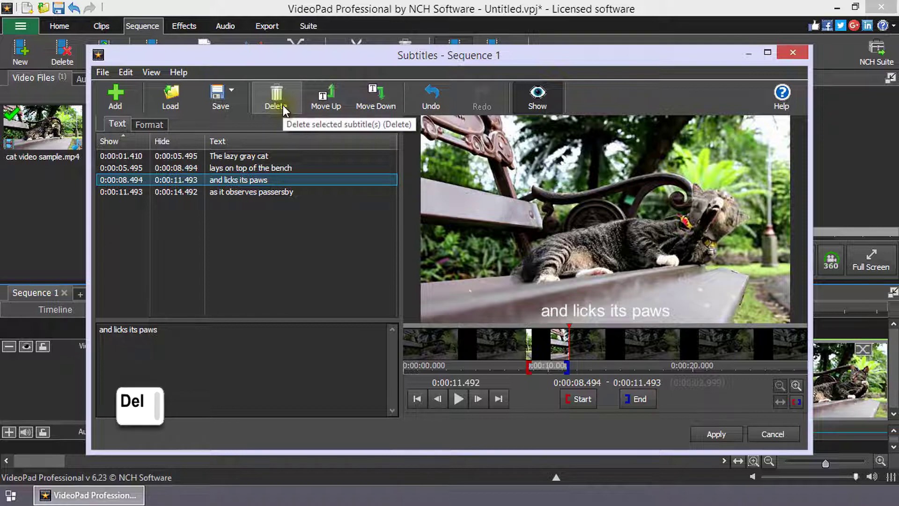
key("Delete")
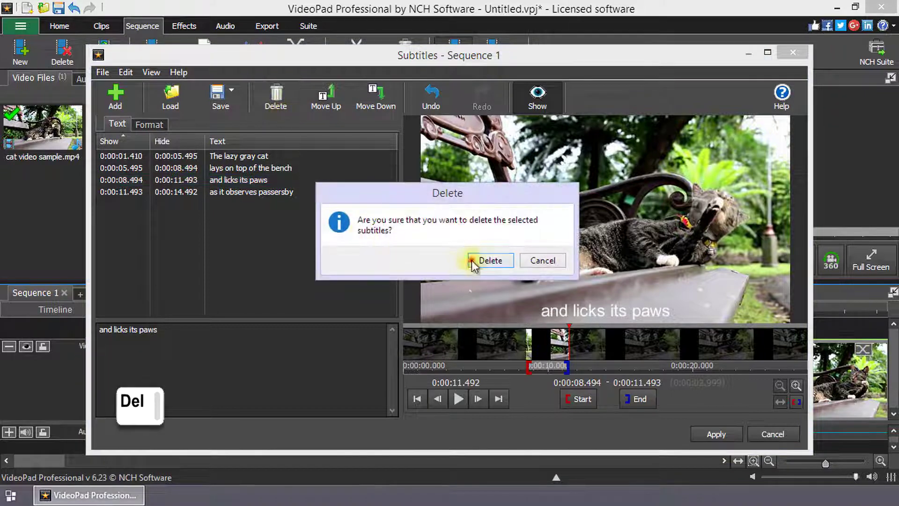
left_click(473, 262)
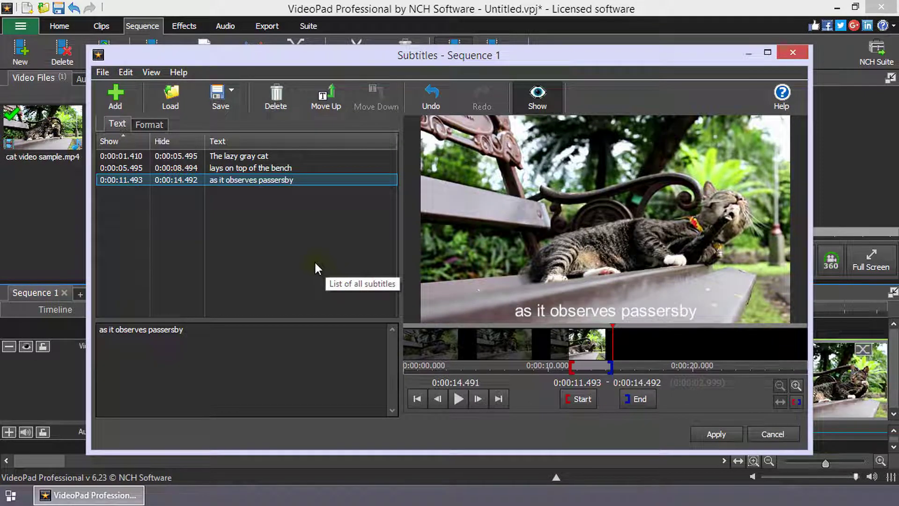
Load Subtitles.ssa and list the SSA, SRT and Web VTT save formats
left_click(183, 108)
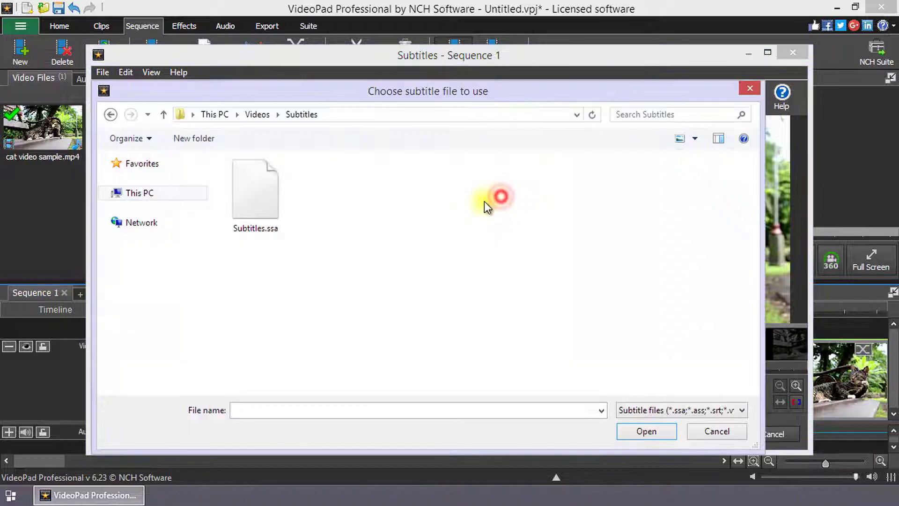
double_click(267, 189)
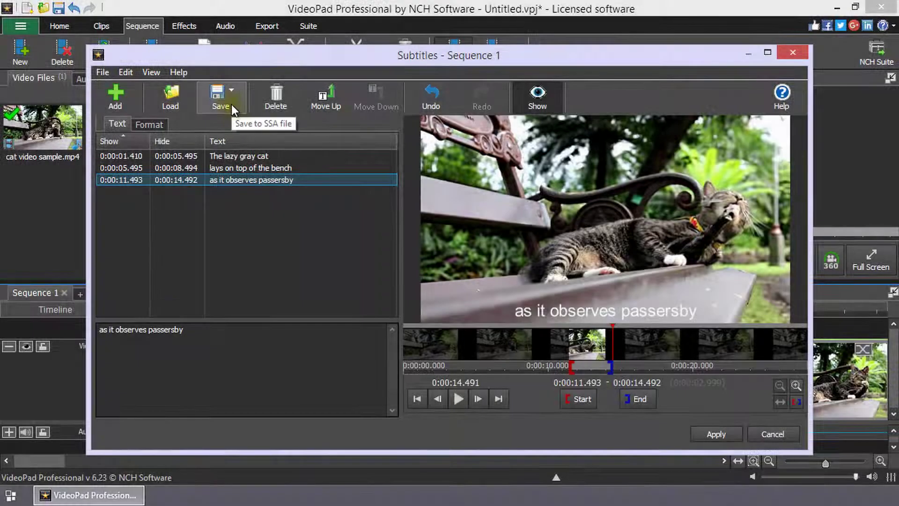
left_click(232, 105)
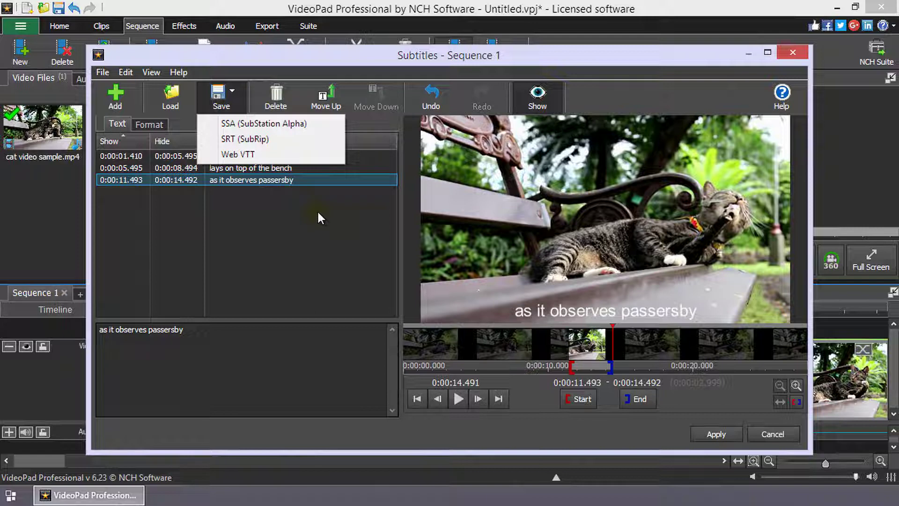
left_click(312, 141)
left_click(341, 123)
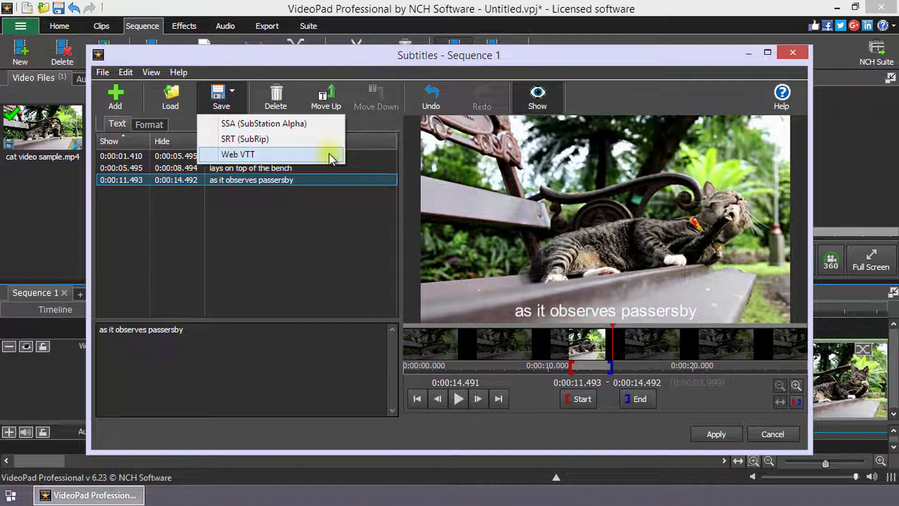
Save the subtitles in SSA (SubStation Alpha) format as Subtitles2.ssa
left_click(326, 126)
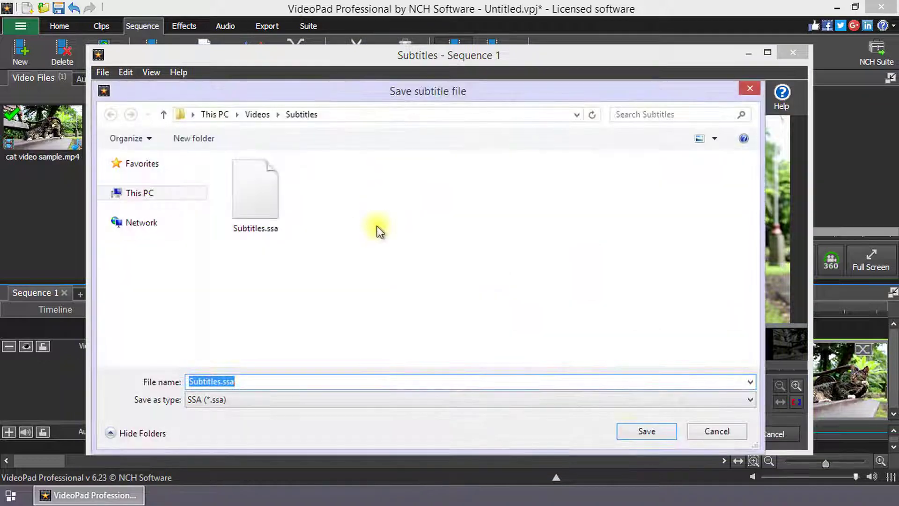
left_click(222, 382)
type("2")
left_click(653, 432)
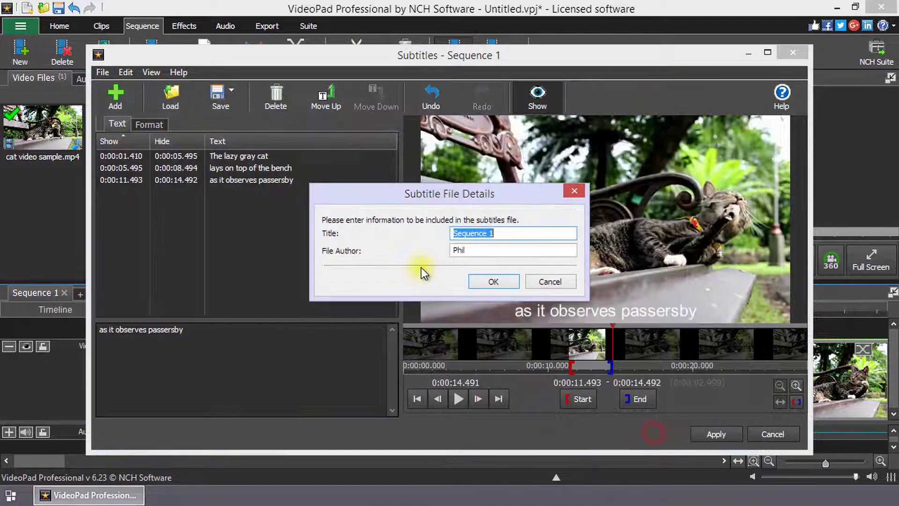
Set the file author to NCH Software and confirm the 'Sequence 1' title details
double_click(487, 251)
type("NCH Software")
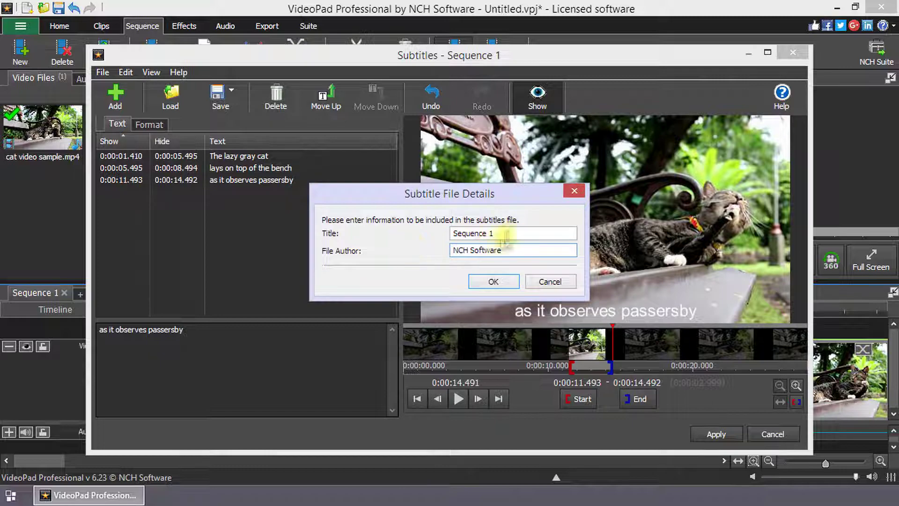
left_click(493, 281)
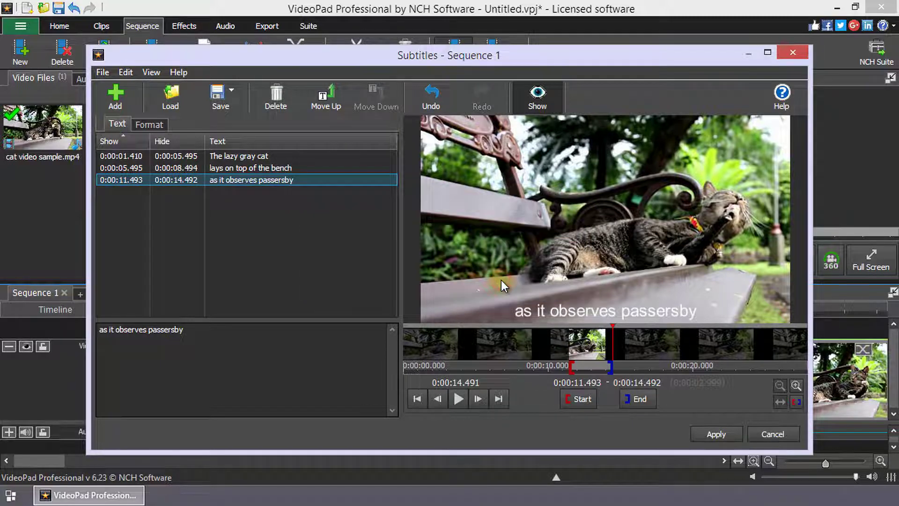